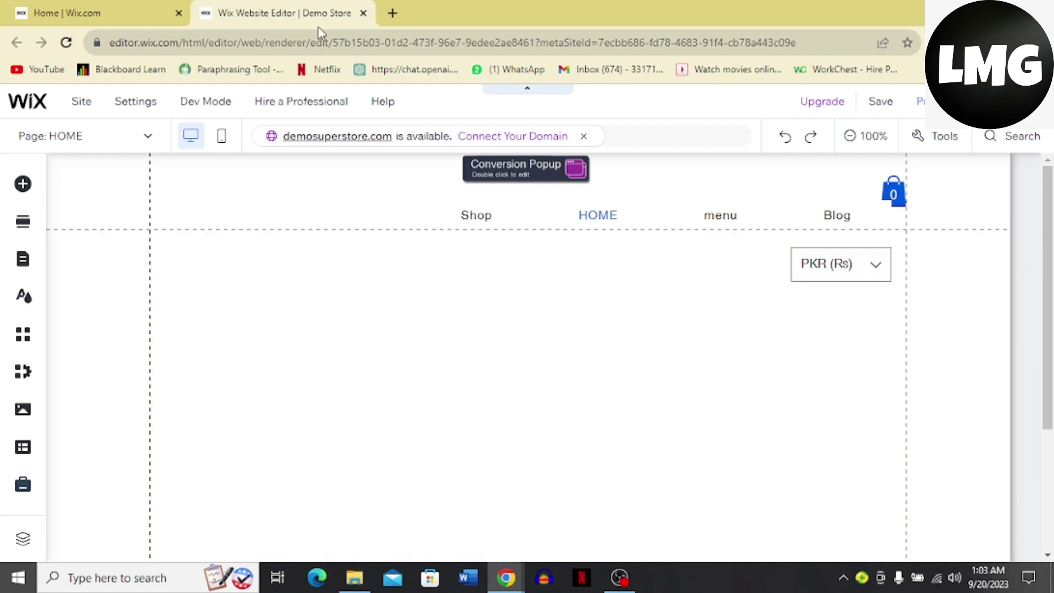
# Step: Open the 'Home | Wix.com' dashboard tab for the Demo Store
pyautogui.click(83, 12)
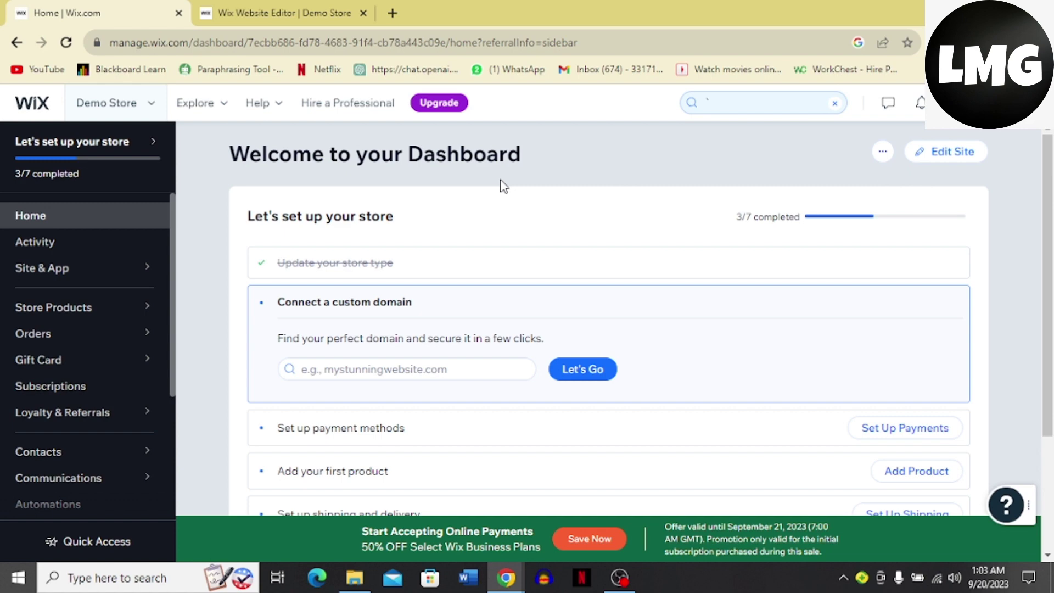
# Step: Return to the editor, switch to mobile view, and open the Add to Mobile Site panel
pyautogui.click(263, 10)
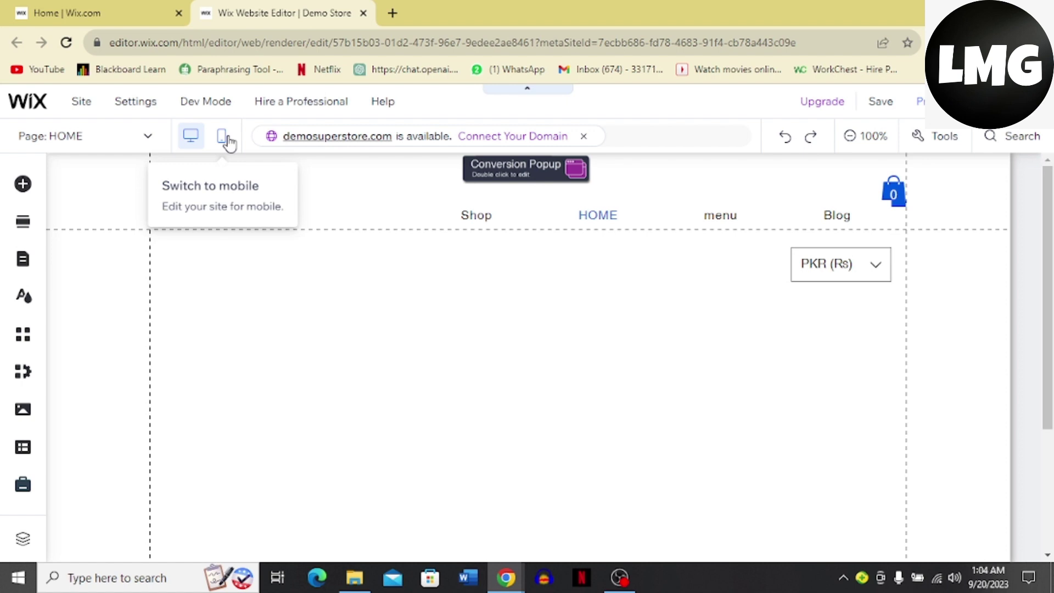
pyautogui.click(227, 138)
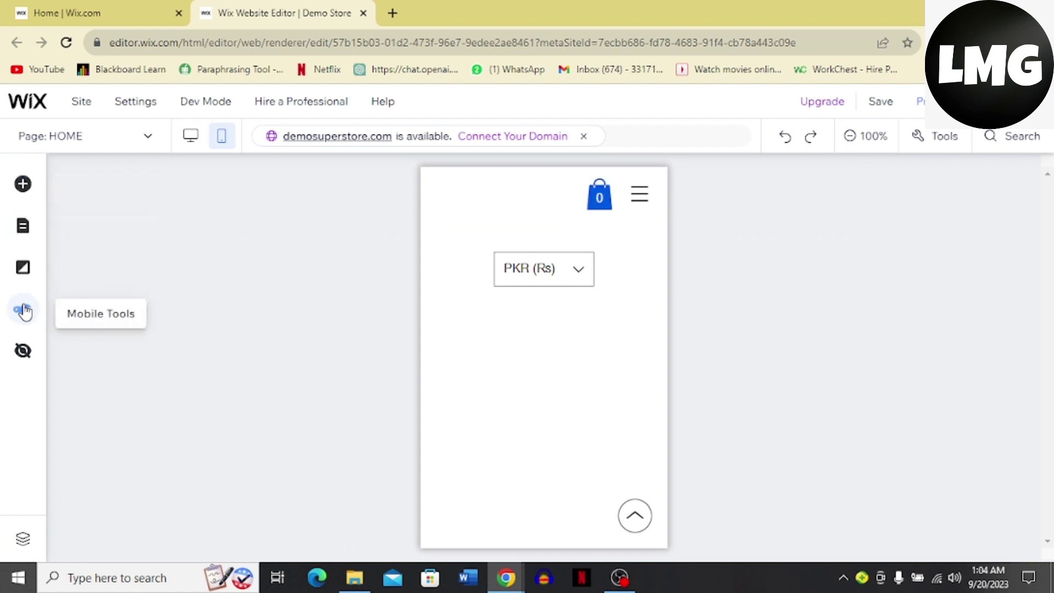
pyautogui.click(22, 184)
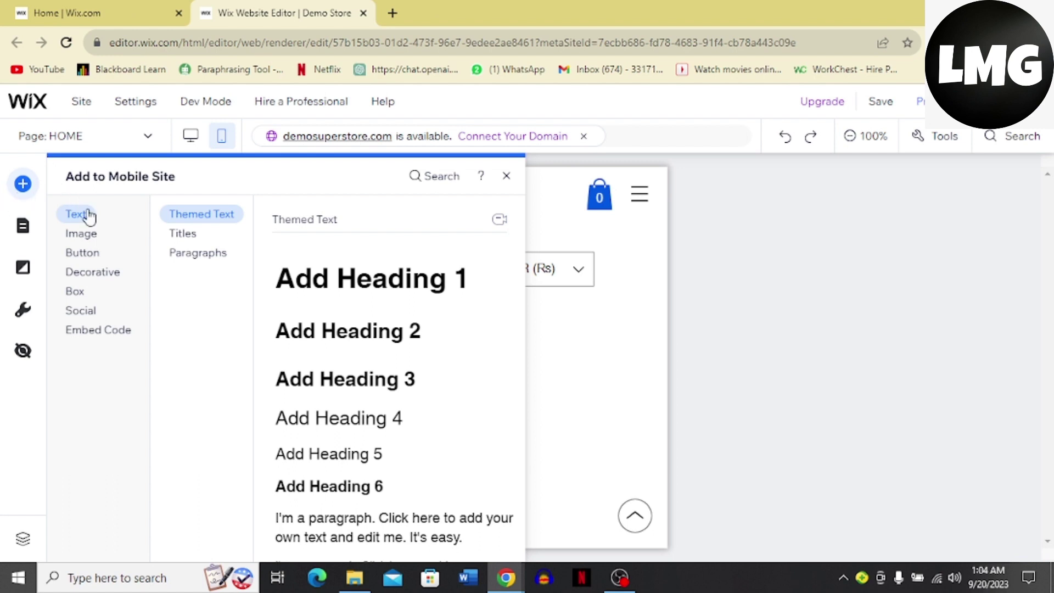
# Step: Browse Button presets, checking Icon Buttons, and finish on Text & Icon Buttons
pyautogui.click(83, 252)
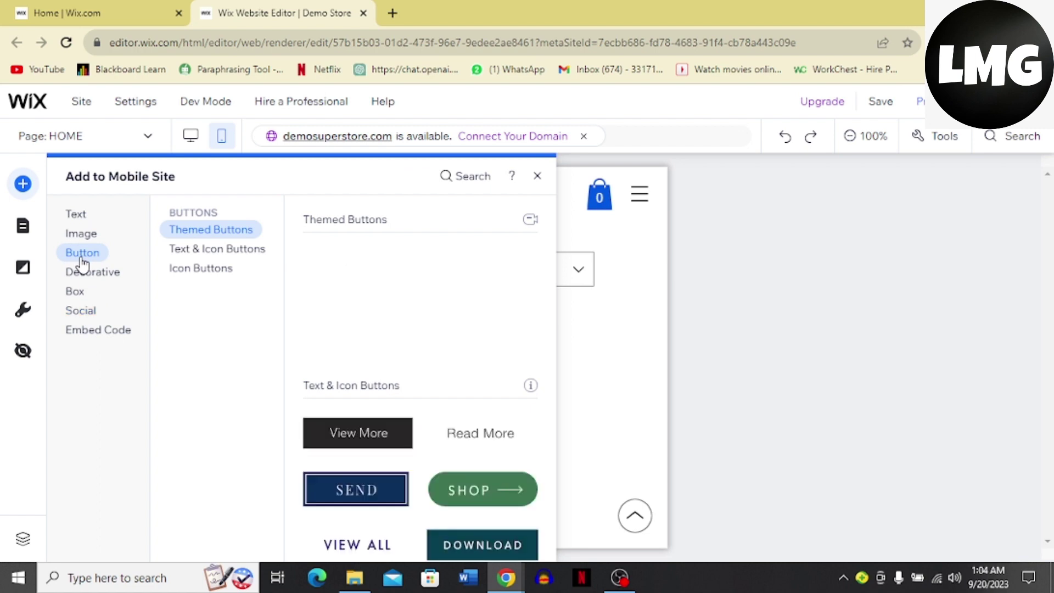
pyautogui.click(235, 247)
pyautogui.click(223, 229)
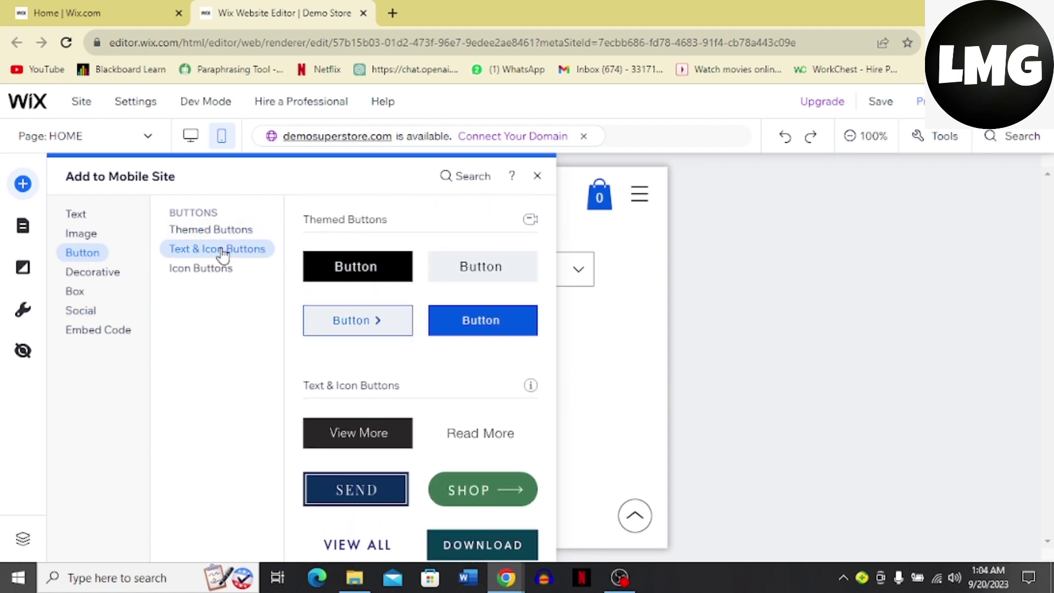
pyautogui.click(219, 249)
pyautogui.click(202, 268)
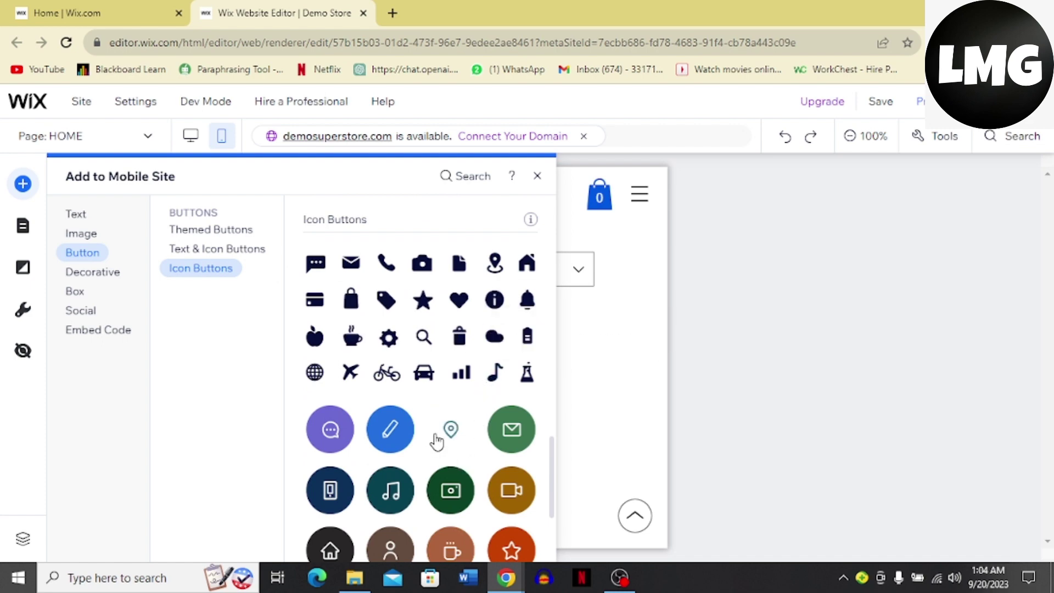
pyautogui.moveTo(450, 429)
pyautogui.scroll(-2, 437, 440)
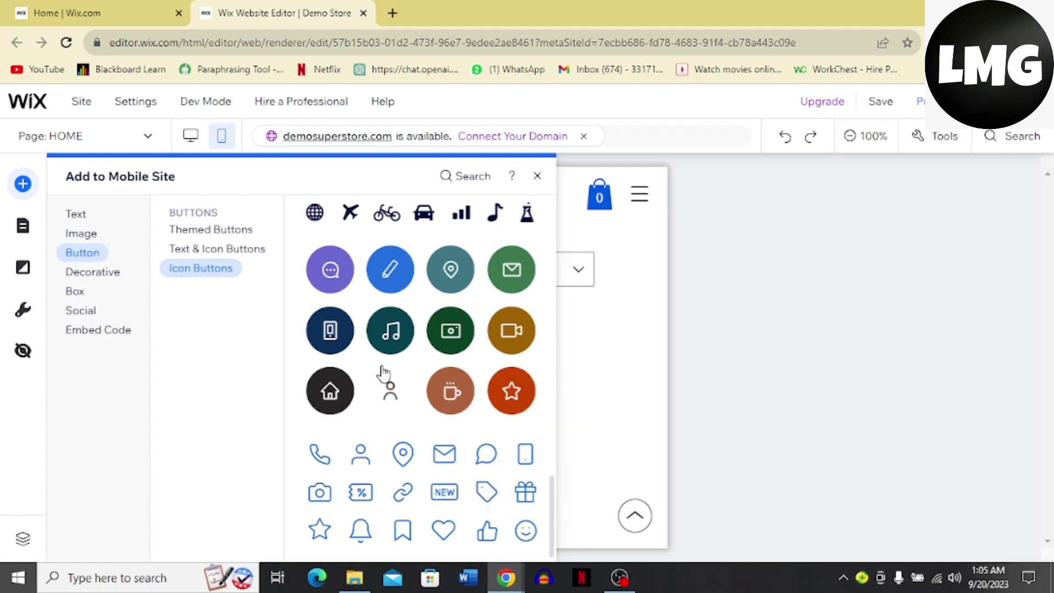
pyautogui.click(228, 249)
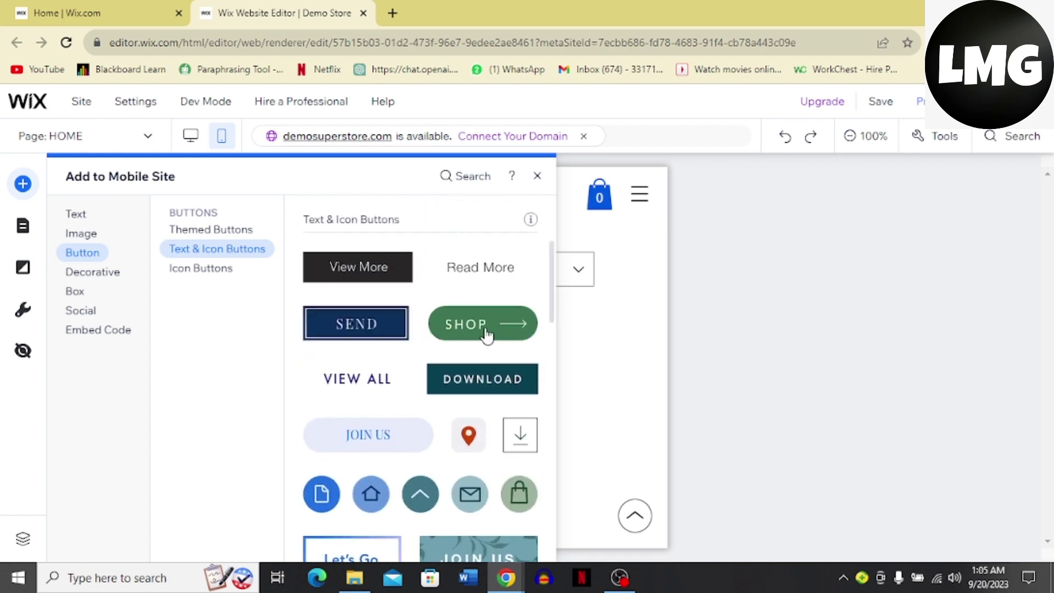
# Step: Add the round lock icon button beside the PKR dropdown and move the converter below it
pyautogui.click(519, 492)
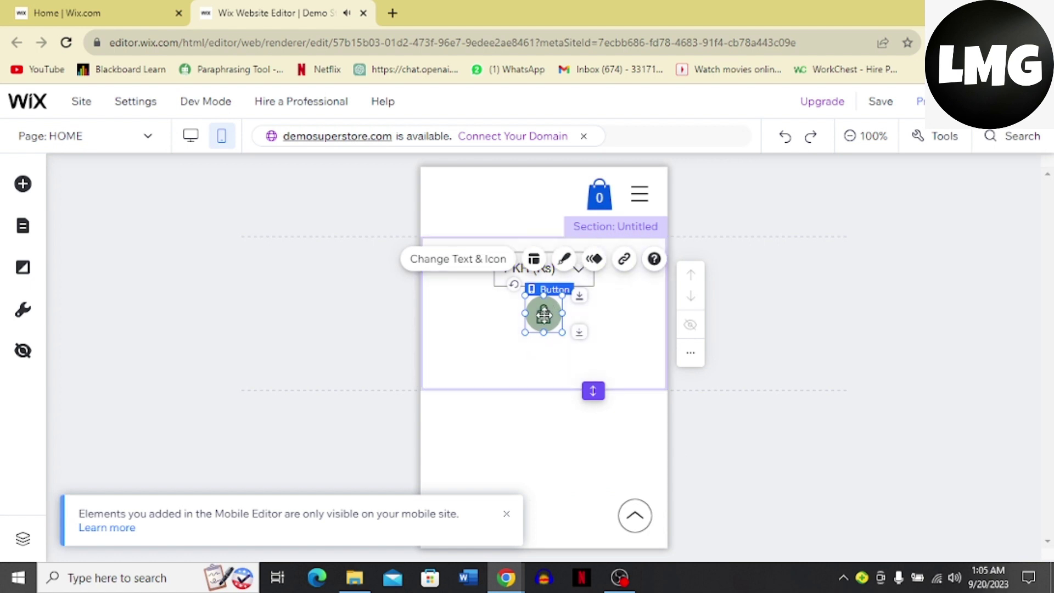
pyautogui.moveTo(543, 314); pyautogui.dragTo(621, 258)
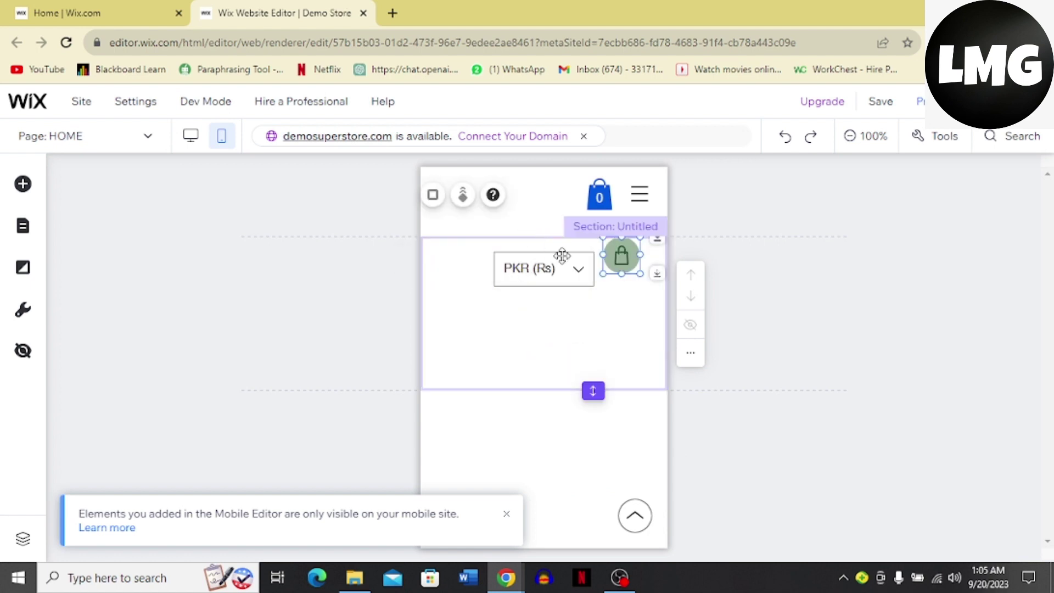
pyautogui.click(543, 268)
pyautogui.moveTo(543, 267); pyautogui.dragTo(600, 357)
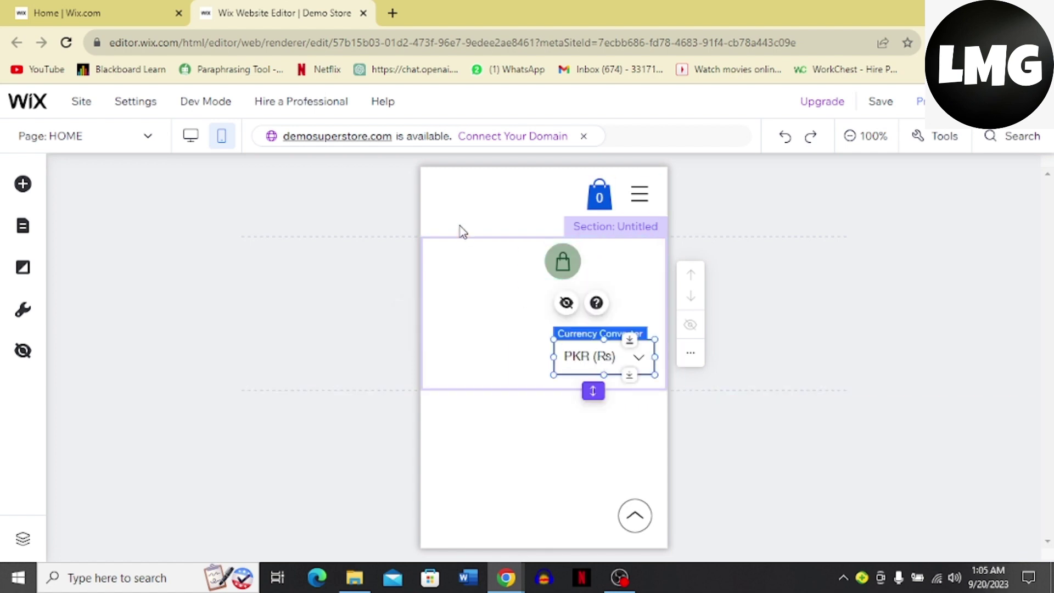